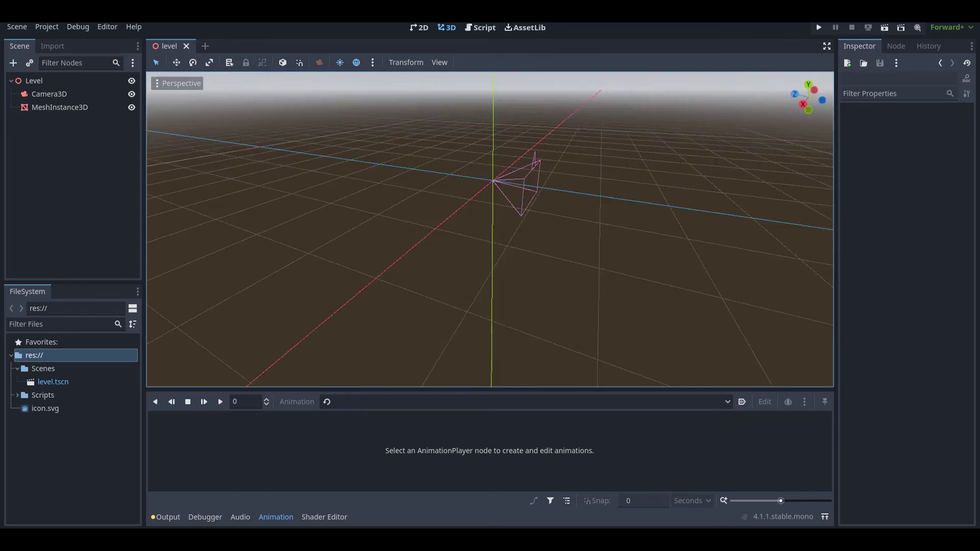
Step: Orbit the viewport to see the cube and camera from higher up, then open the Project menu
right_click_drag(705, 242, 706, 242)
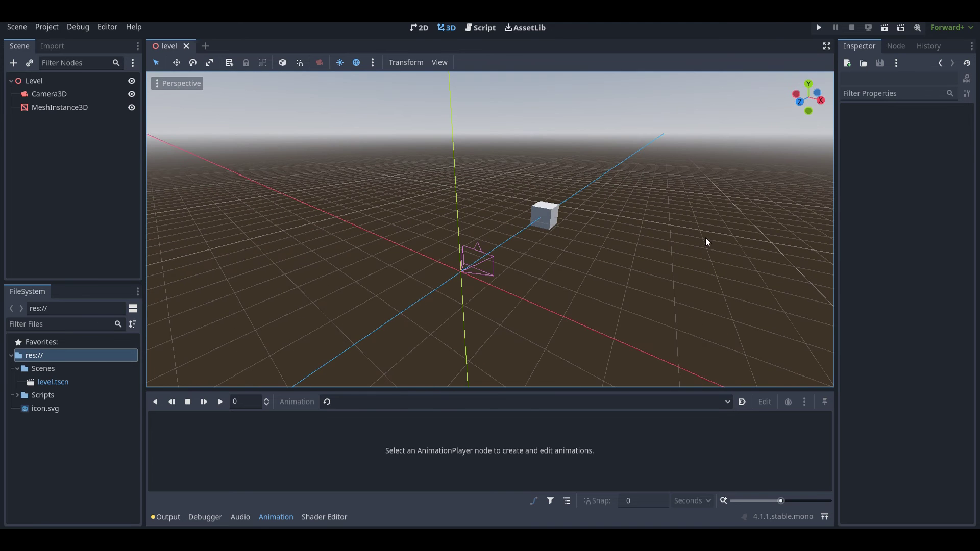
left_click(51, 29)
Step: Open Project Settings on the empty Input Map page
left_click(54, 41)
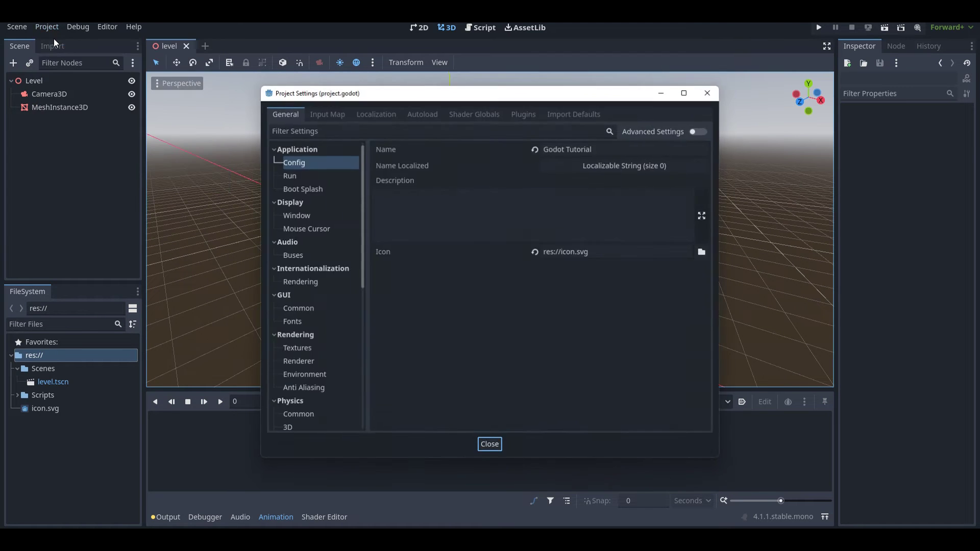
left_click(334, 116)
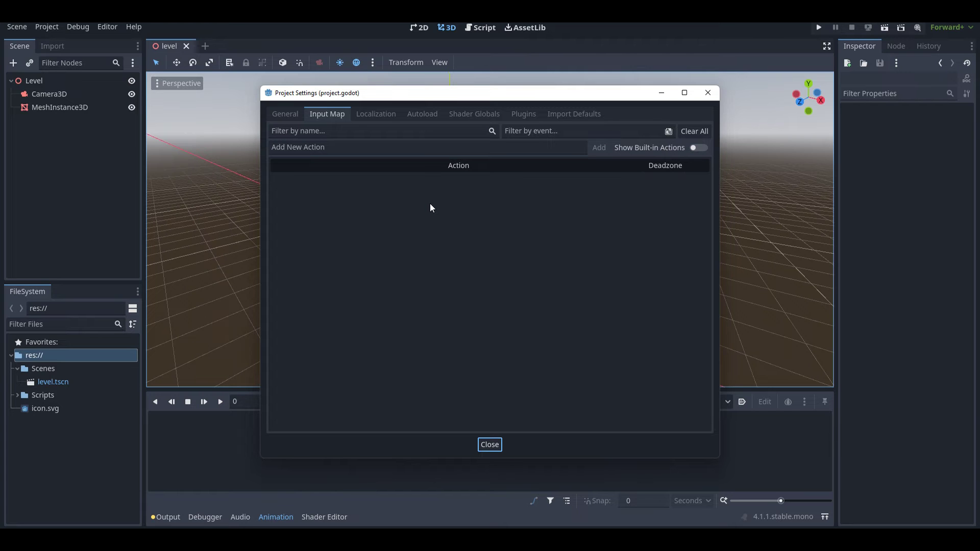
Step: Add a new input action named 'forward', replacing a mistyped name first
left_click(330, 149)
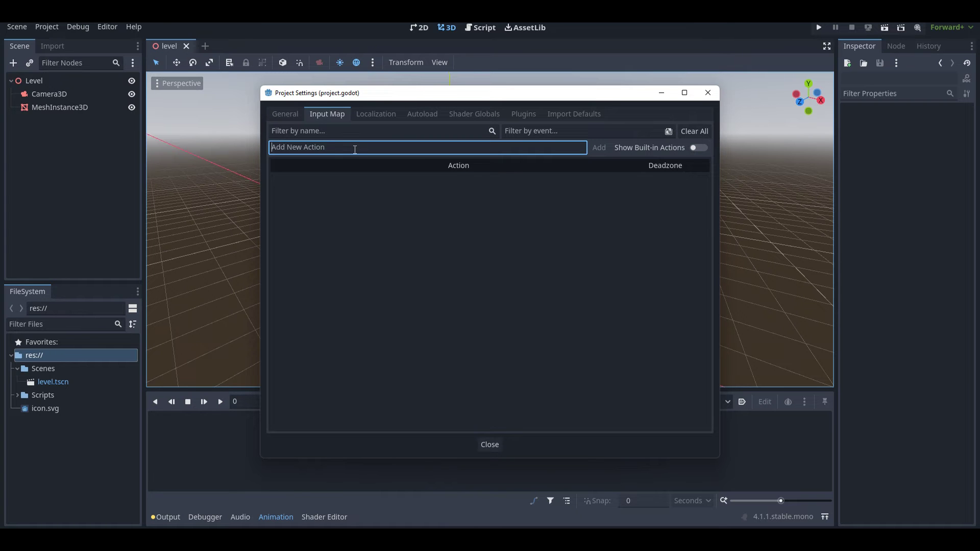
type("skibi")
key("BackSpace")
key("BackSpace")
key("BackSpace")
key("BackSpace")
type("forward")
key("Return")
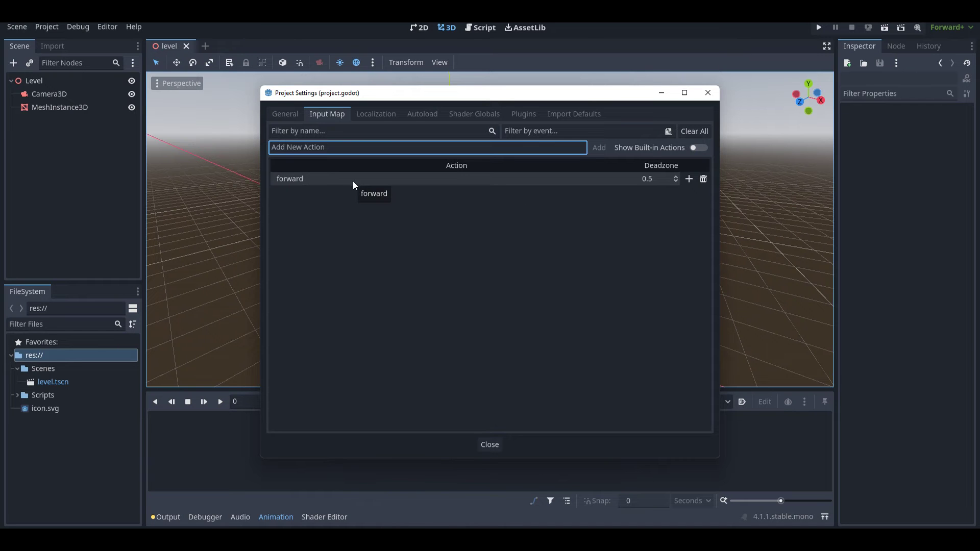
Step: Bind the physical W key to the forward action
left_click(691, 177)
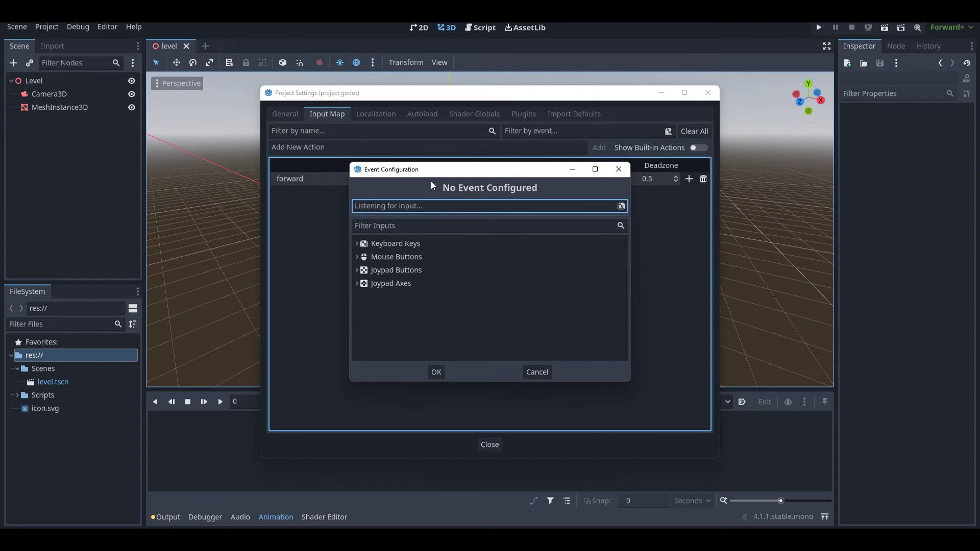
key("w")
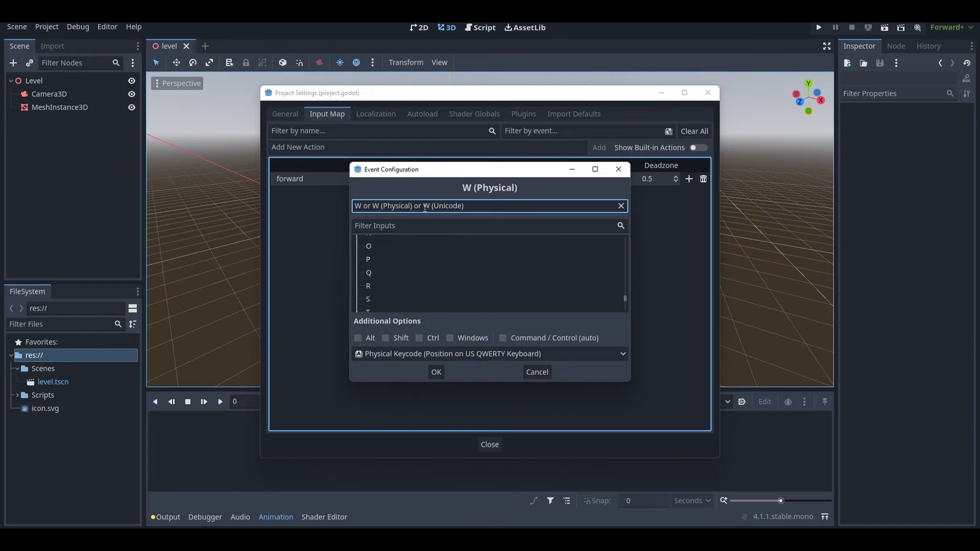
left_click(440, 368)
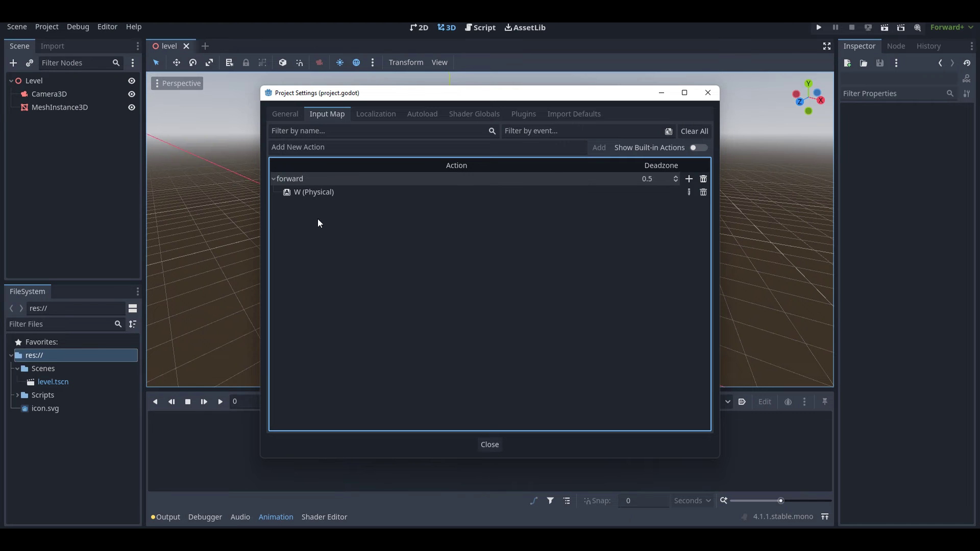
left_click(345, 148)
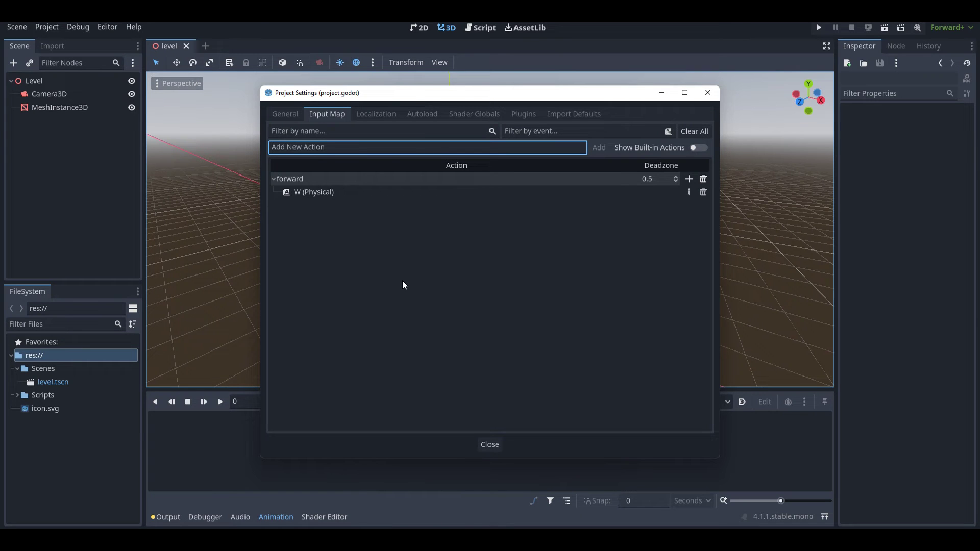
Step: Add a 'left' action and bind it to the physical A key
type("left")
key("Return")
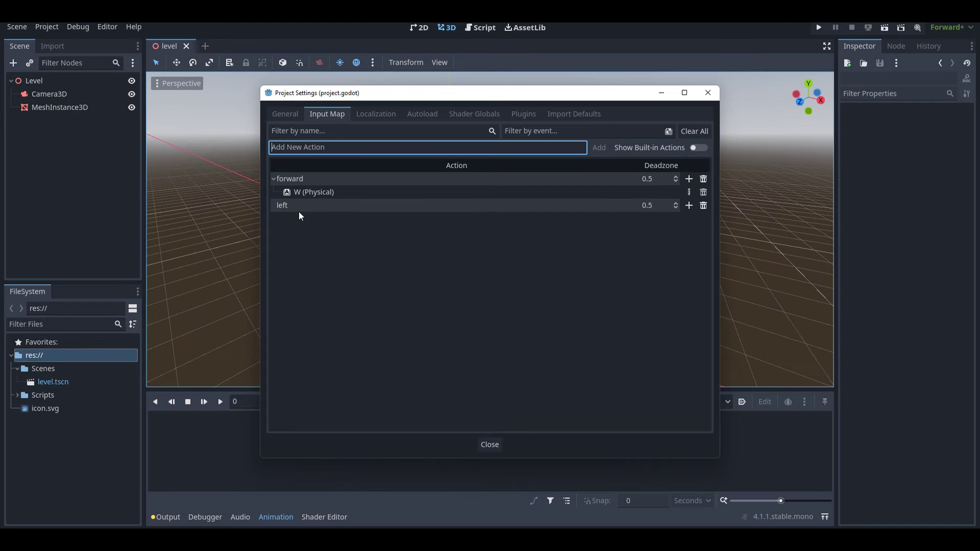
left_click(689, 206)
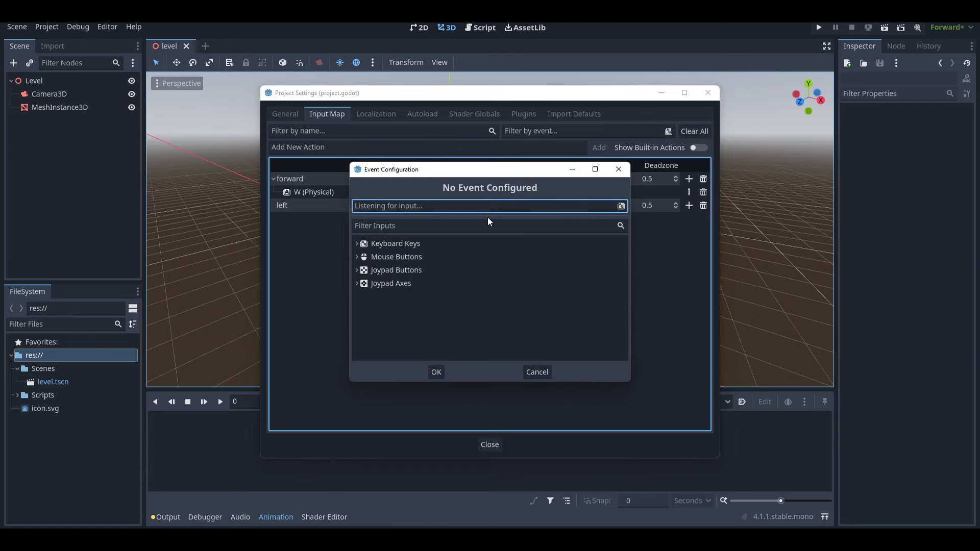
key("a")
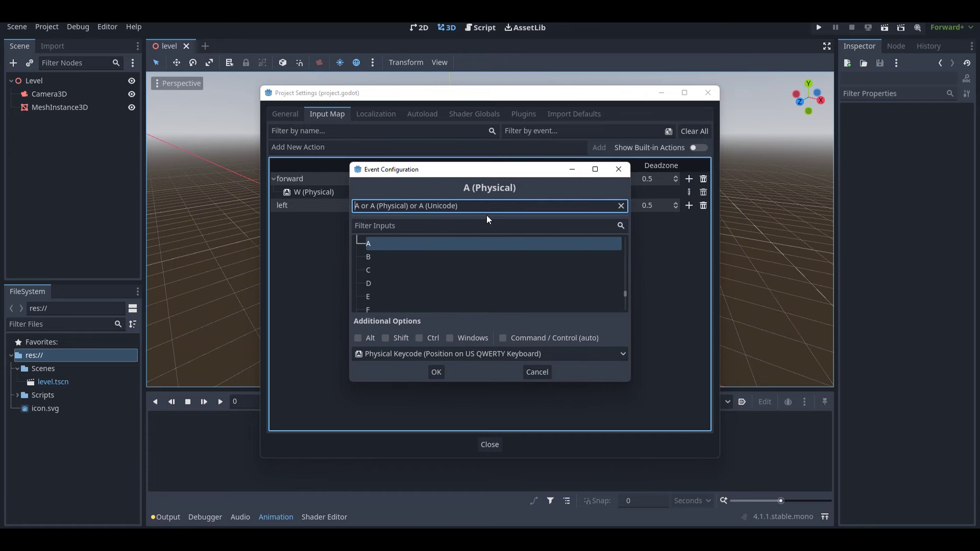
left_click(437, 372)
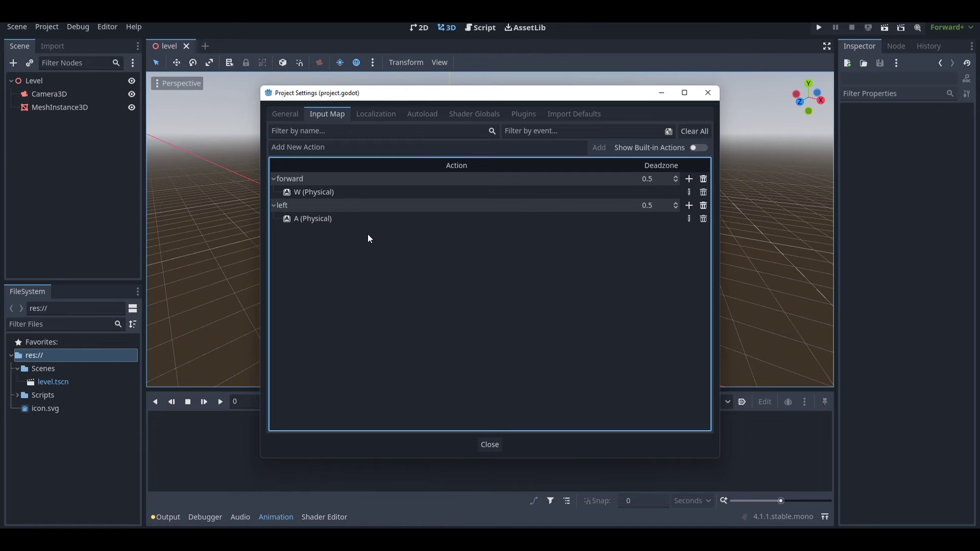
left_click(428, 147)
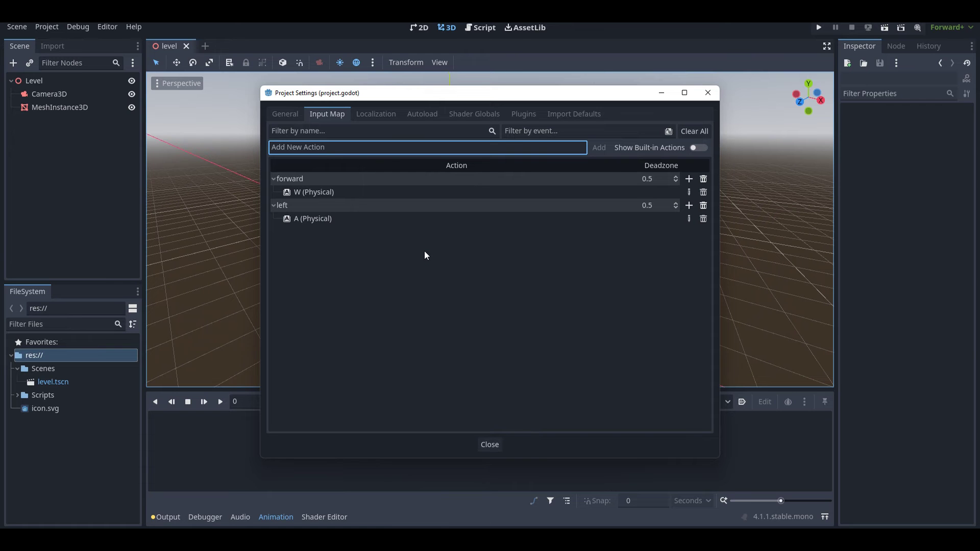
Step: Add an 'interact' action and begin adding an input event to it
type("interact")
key("Return")
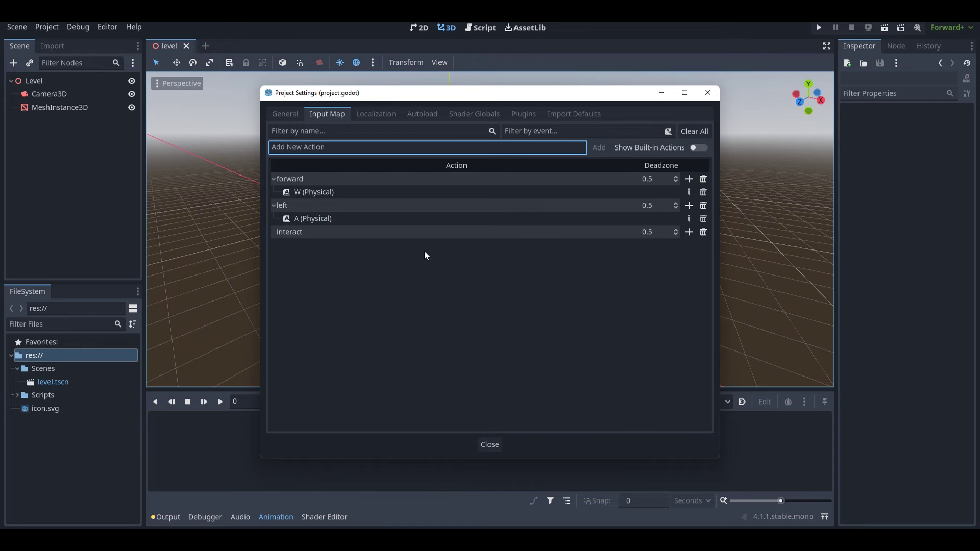
left_click(689, 232)
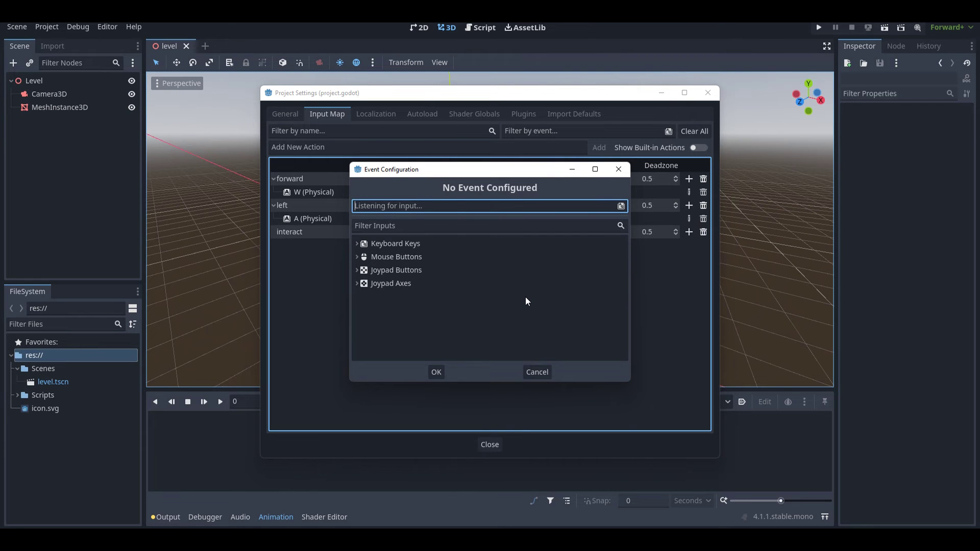
Step: Bind the physical E key to the interact action
key("e")
left_click(436, 372)
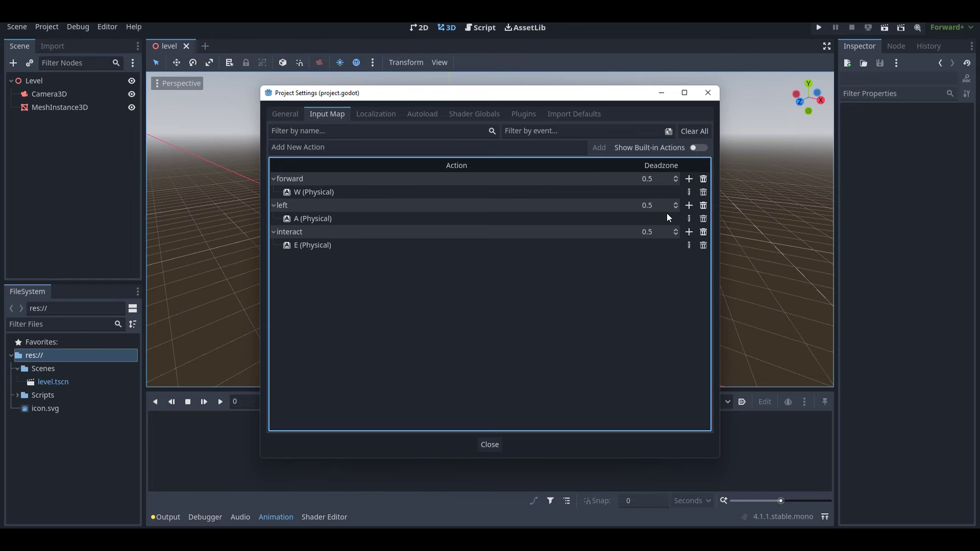
left_click(688, 179)
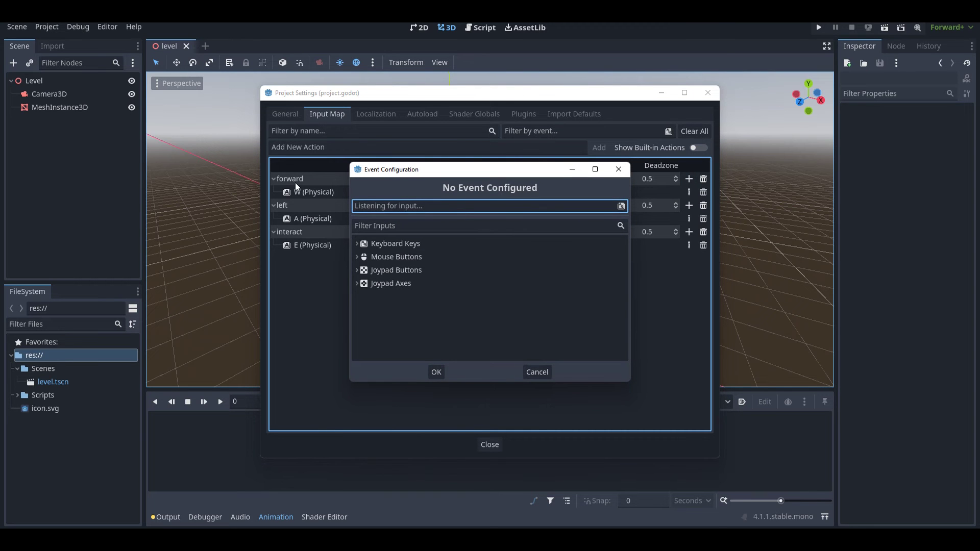
Step: Add Joypad Axis 1 - (Left Stick Up) as a second event on the forward action
left_click_drag(388, 168, 479, 210)
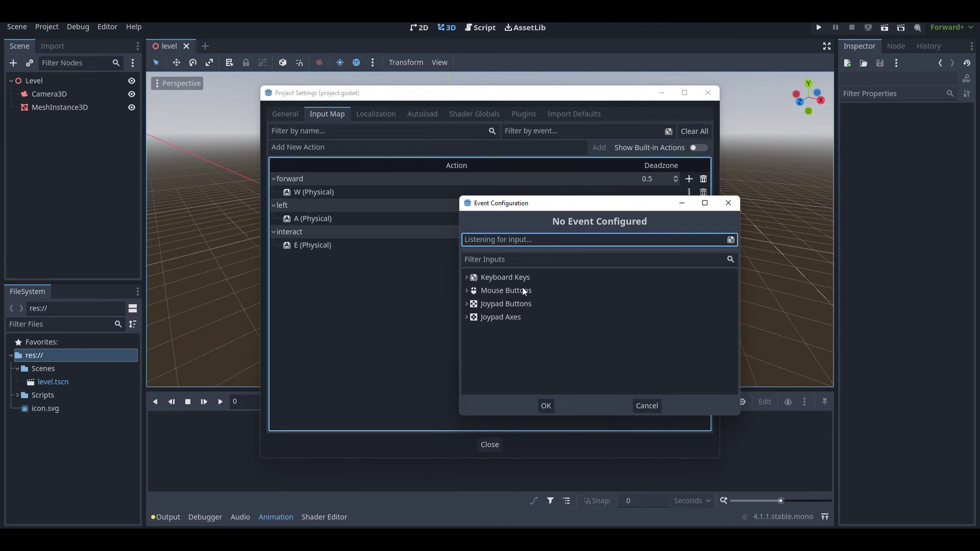
left_click(467, 305)
scroll(466, 305, "up", 2)
scroll(466, 304, "down", 2)
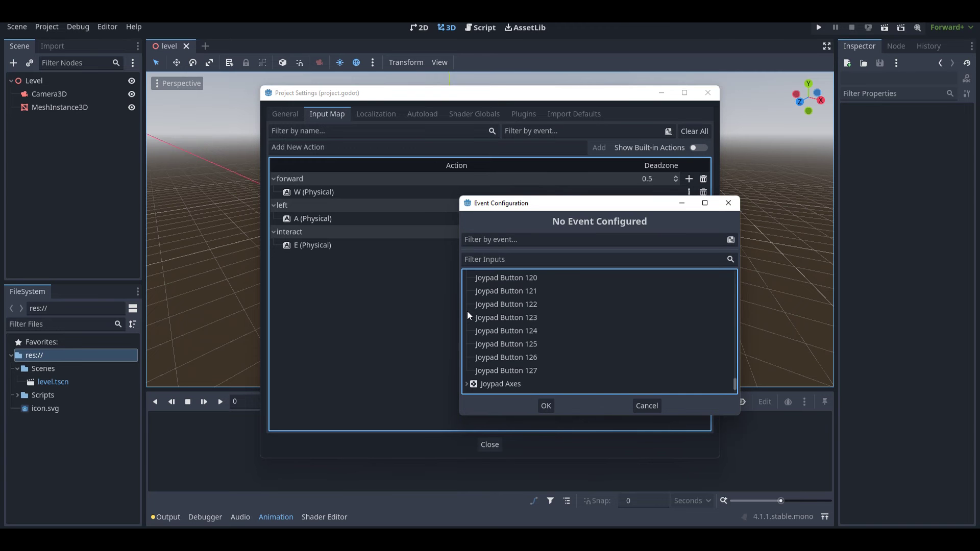
left_click(465, 383)
scroll(498, 357, "down", 3)
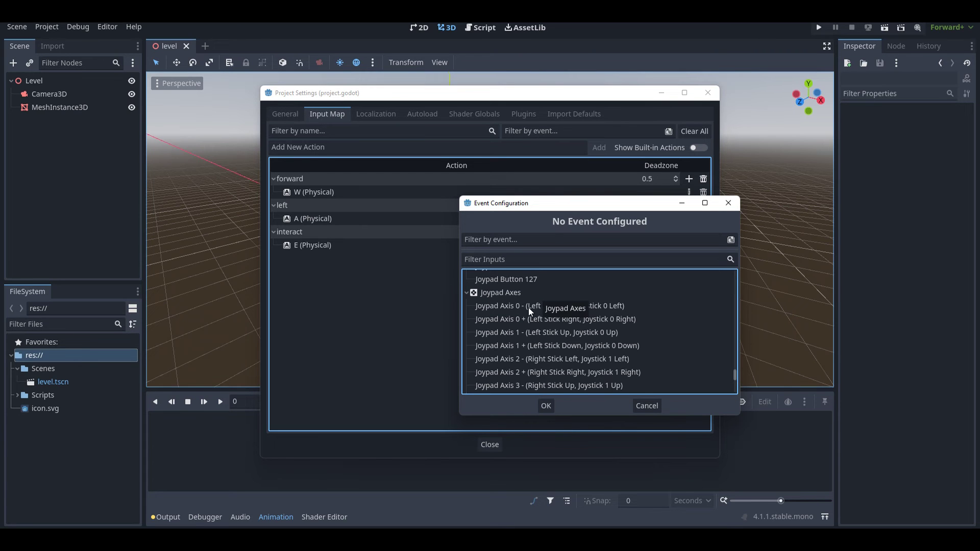
scroll(520, 339, "down", 3)
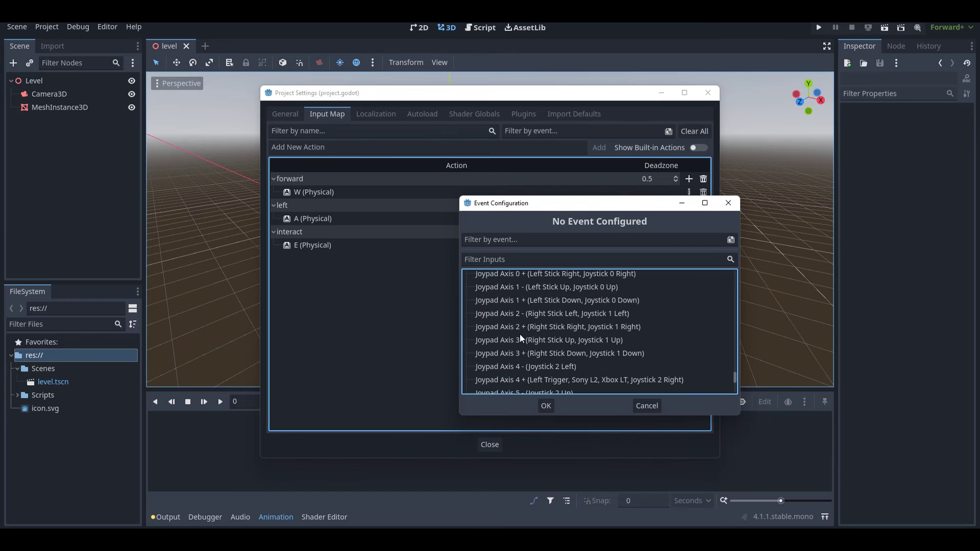
scroll(517, 347, "up", 3)
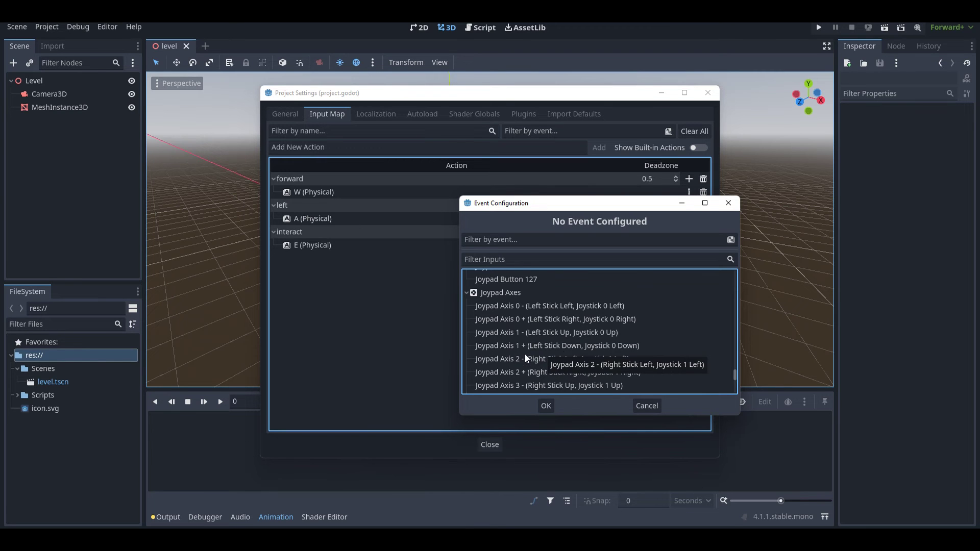
left_click(590, 332)
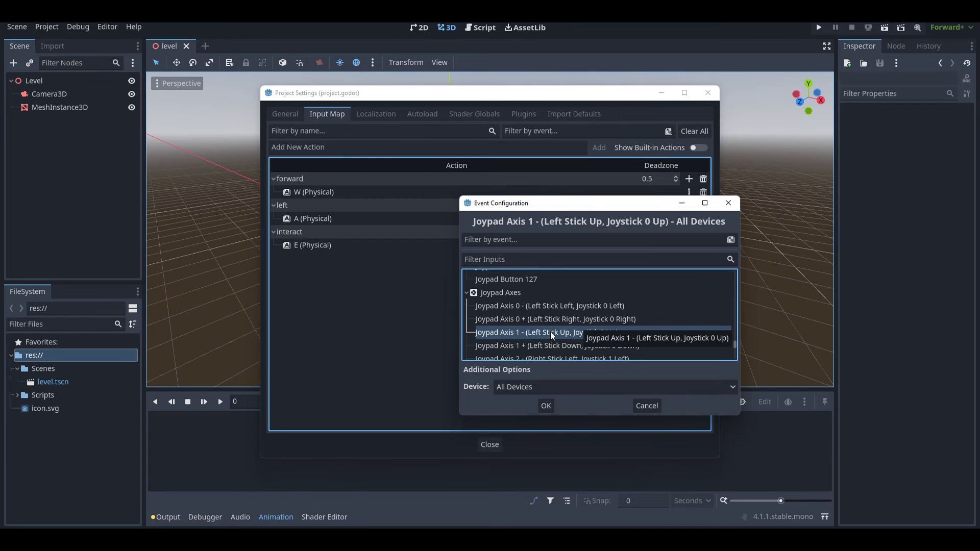
left_click(551, 403)
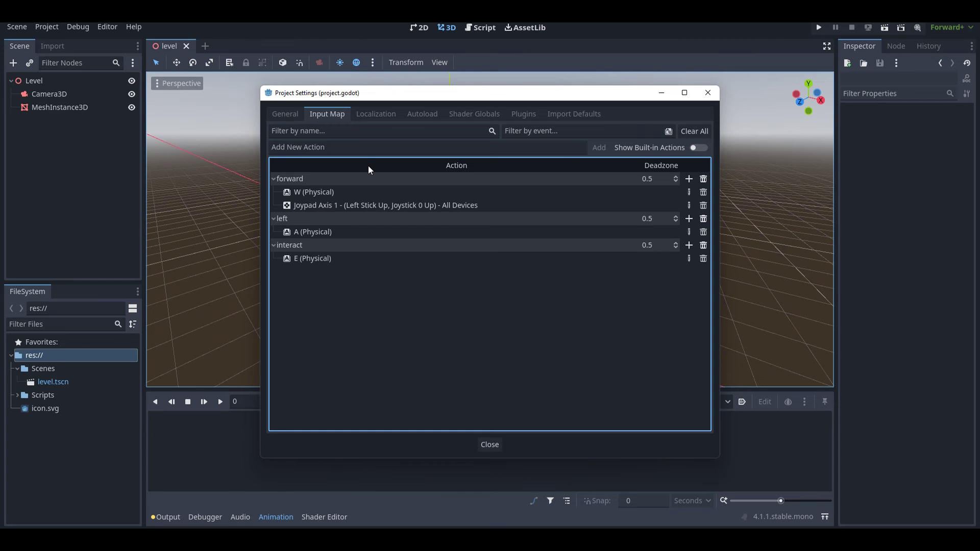
Step: Close Project Settings, reframe the viewport on the cube, and select the MeshInstance3D node
left_click(709, 93)
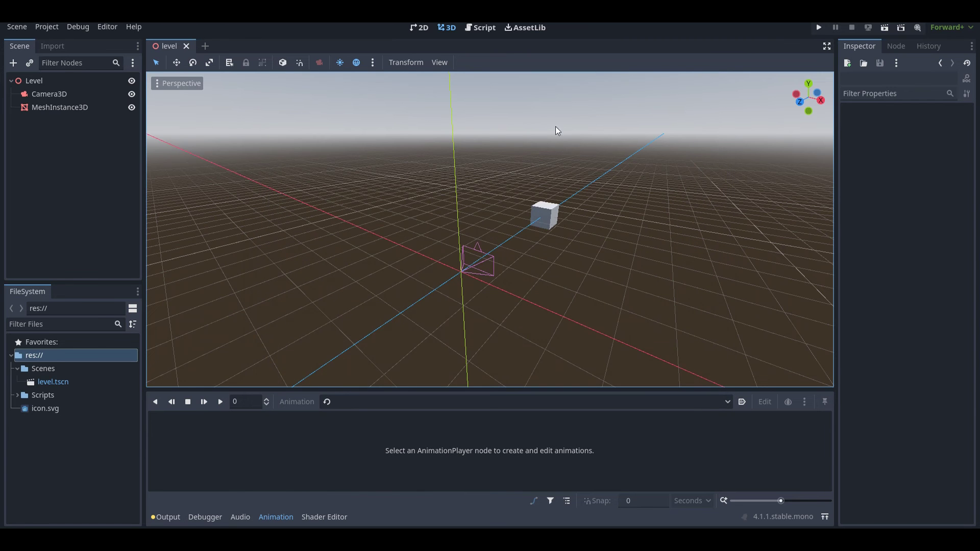
right_click_drag(357, 229, 573, 155)
key("w")
right_click_drag(347, 209, 347, 209)
left_click(64, 107)
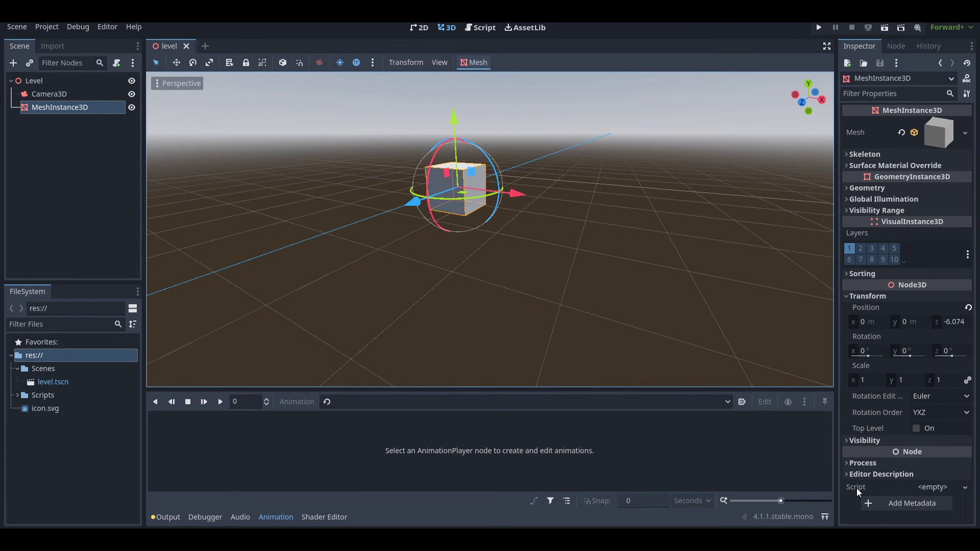
Step: Start a new GDScript for MeshInstance3D at path res://Scripts/example_input.gd
left_click(932, 486)
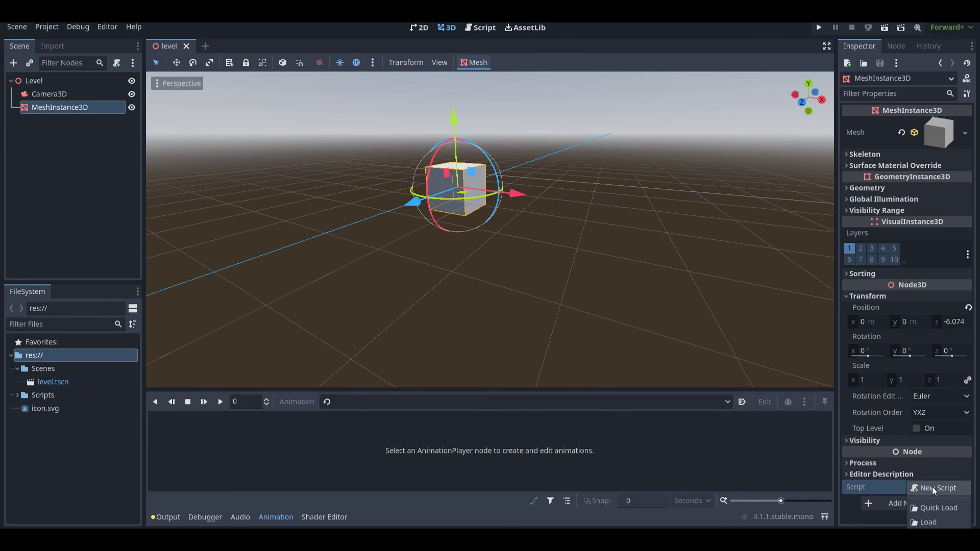
left_click(932, 486)
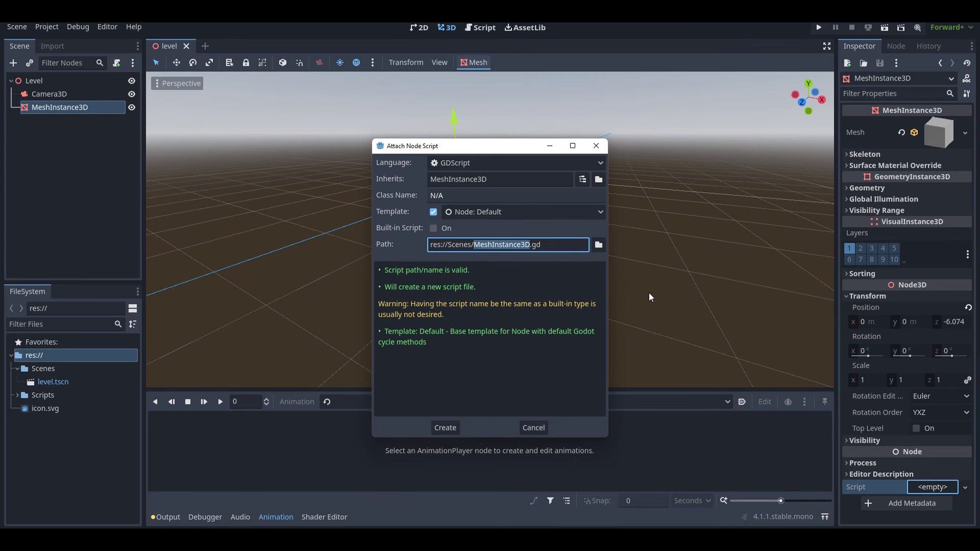
type("example_input")
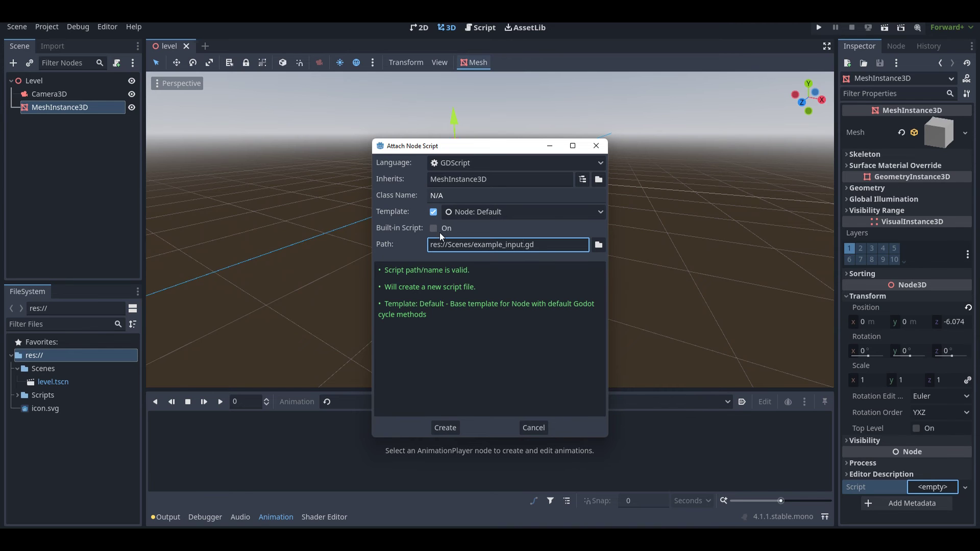
left_click_drag(471, 244, 457, 247)
type("ripts")
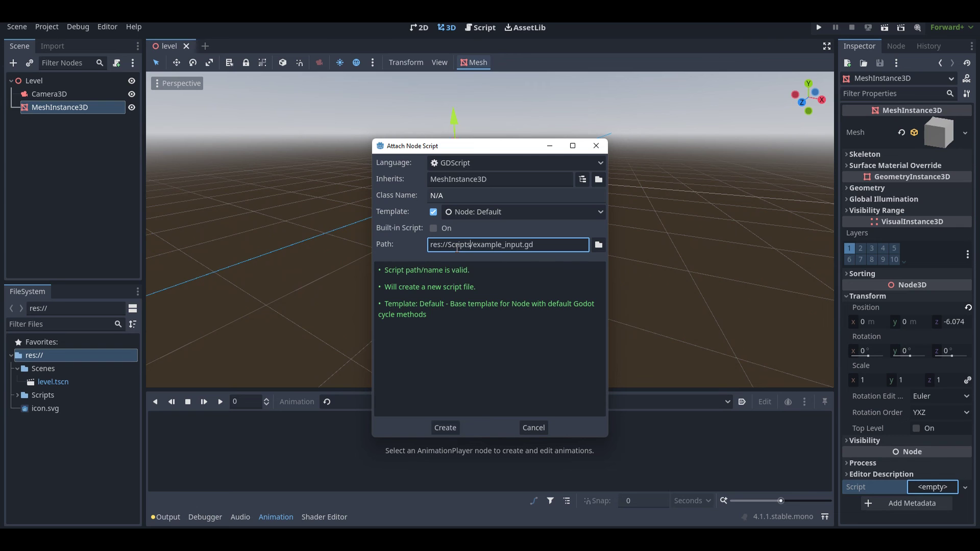